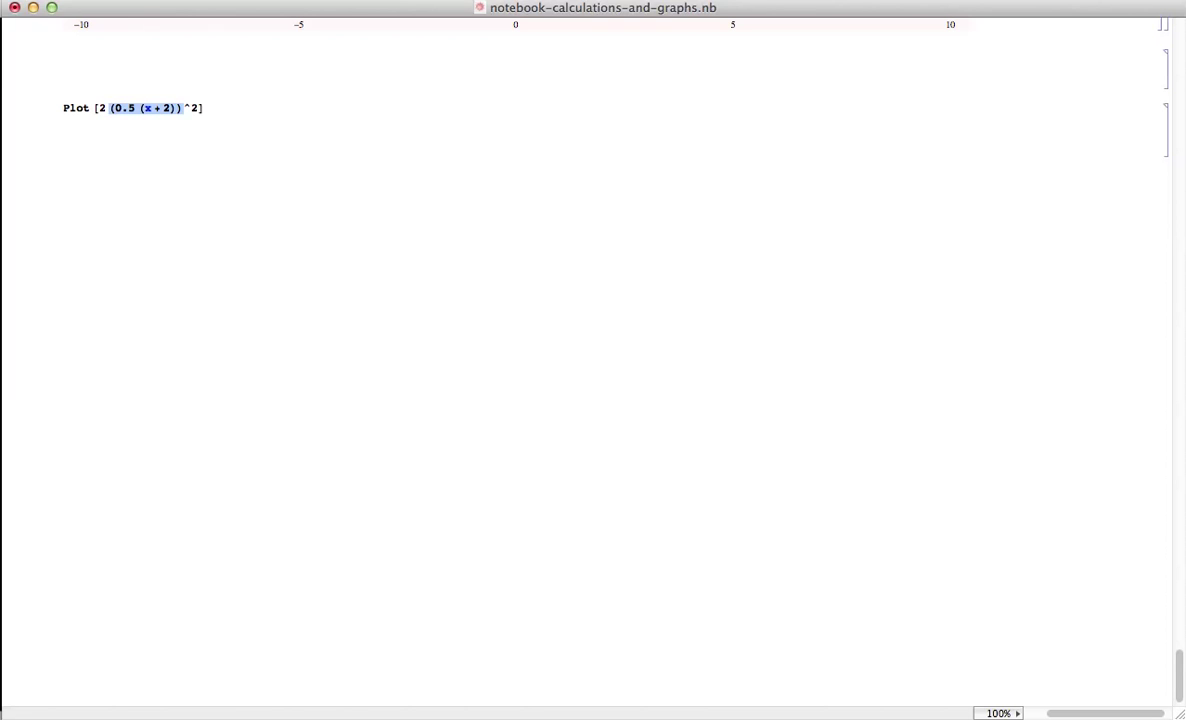
Step: Wrap the squared term in its own parentheses so the command reads Plot [2 ((0.5 (x + 2))^2)]
{"action": "left_click", "coordinate": [183, 108]}
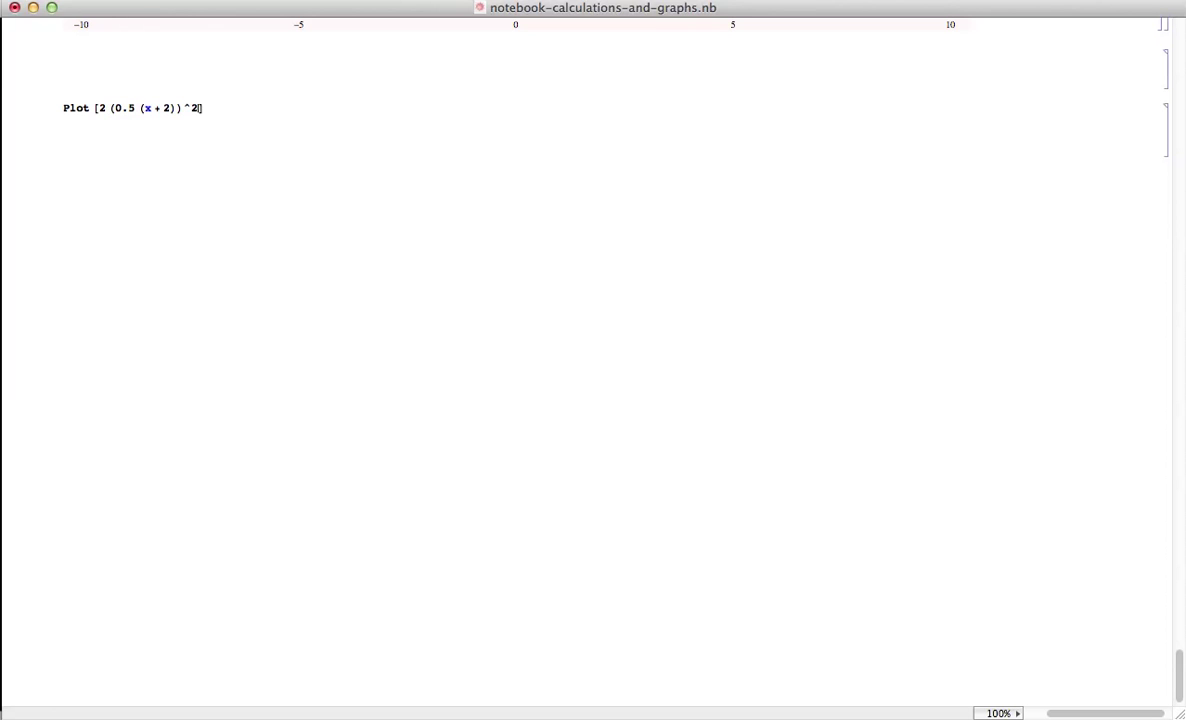
{"action": "type", "text": "^2)"}
{"action": "left_click", "coordinate": [104, 106]}
{"action": "type", "text": "("}
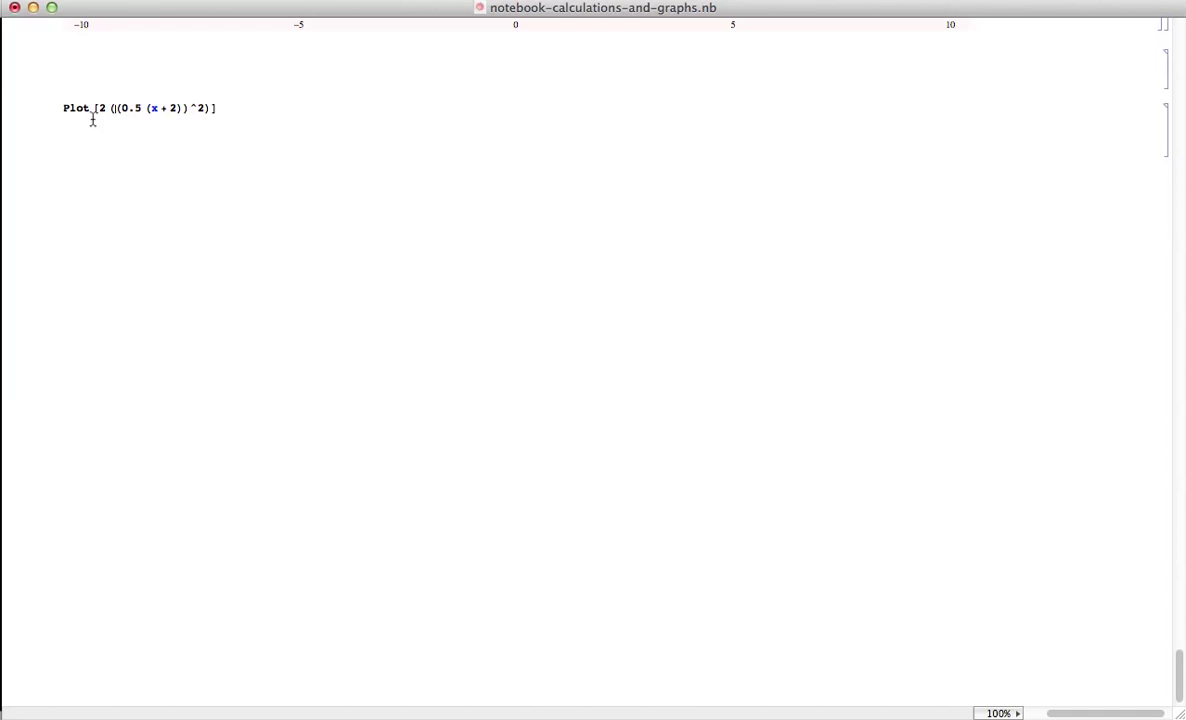
{"action": "left_click", "coordinate": [168, 110]}
{"action": "key", "text": "Left"}
{"action": "key", "text": "Left"}
{"action": "key", "text": "Left"}
{"action": "key", "text": "Left"}
{"action": "key", "text": "Left"}
{"action": "key", "text": "Left"}
{"action": "left_click", "coordinate": [246, 173]}
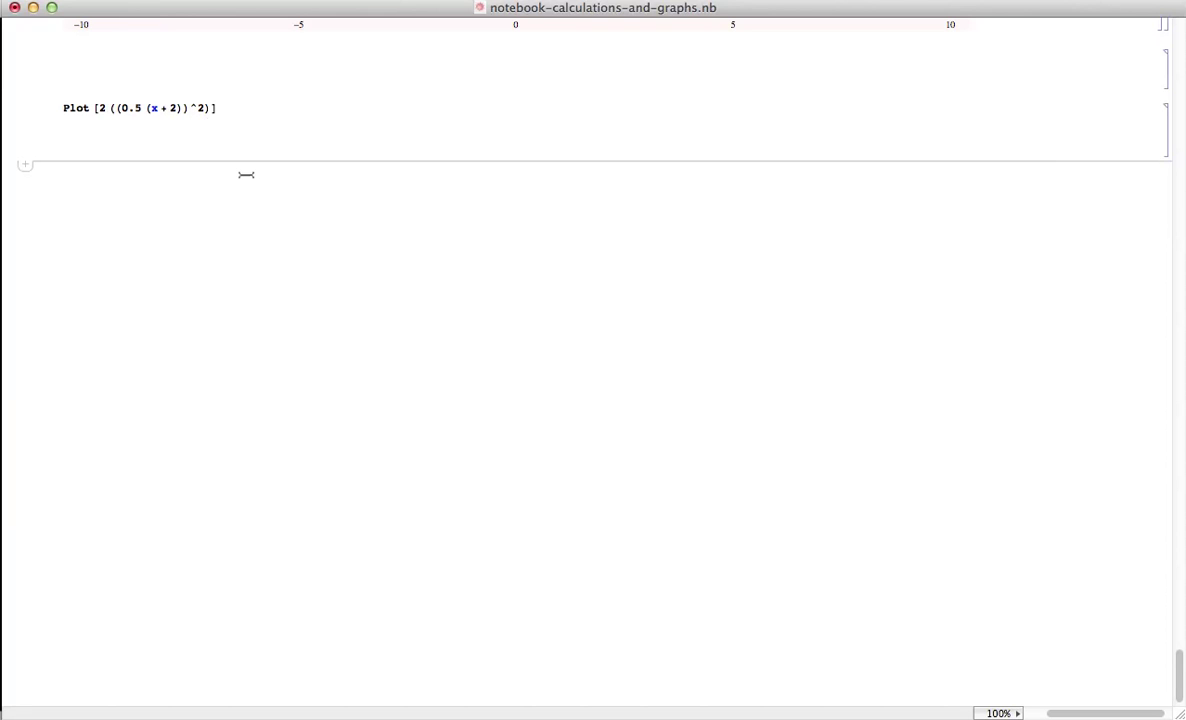
{"action": "left_click", "coordinate": [195, 108]}
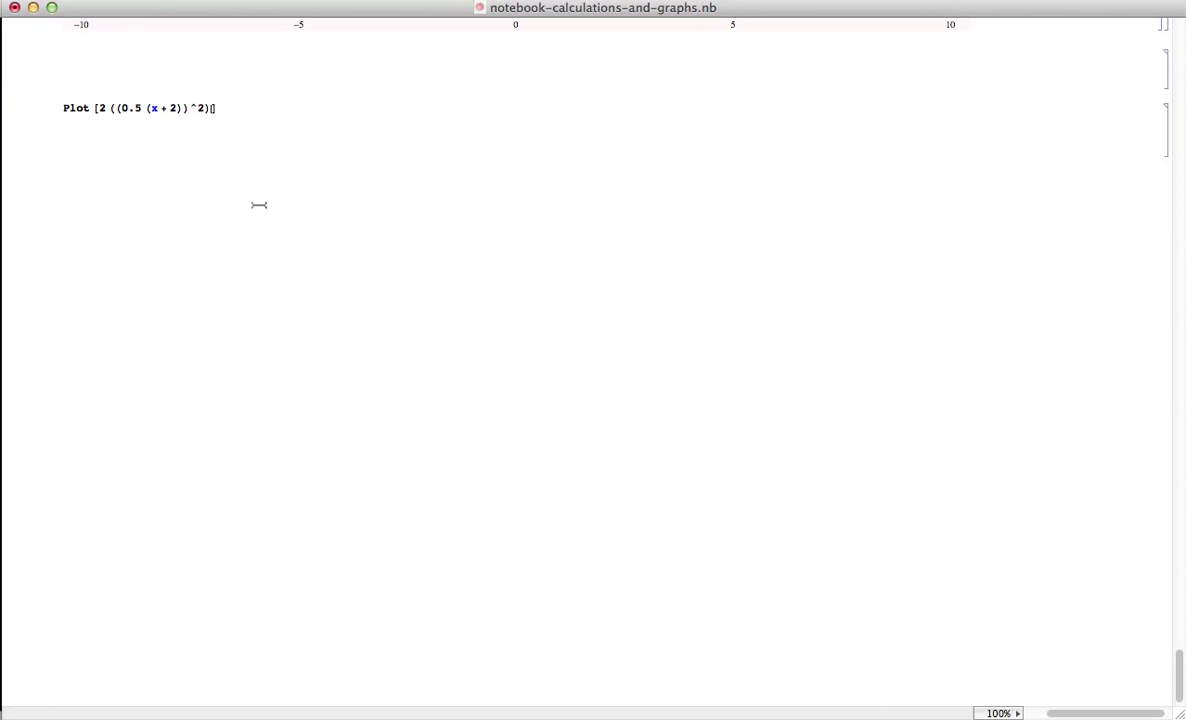
Step: Append + 100 after the parenthesised squared term inside the Plot command
{"action": "double_click", "coordinate": [157, 108]}
{"action": "left_click", "coordinate": [157, 108]}
{"action": "type", "text": "]"}
{"action": "left_click", "coordinate": [266, 146]}
{"action": "left_click", "coordinate": [211, 108]}
{"action": "type", "text": "+1-"}
{"action": "key", "text": "BackSpace"}
{"action": "type", "text": "00"}
{"action": "left_click", "coordinate": [111, 113]}
{"action": "type", "text": "("}
{"action": "left_click", "coordinate": [205, 110]}
{"action": "left_click", "coordinate": [238, 111]}
Step: Consult the annotated reference graph in Photoshop and add the range {x, -10, 10} as the Plot command's second argument
{"action": "key", "text": "super+Tab"}
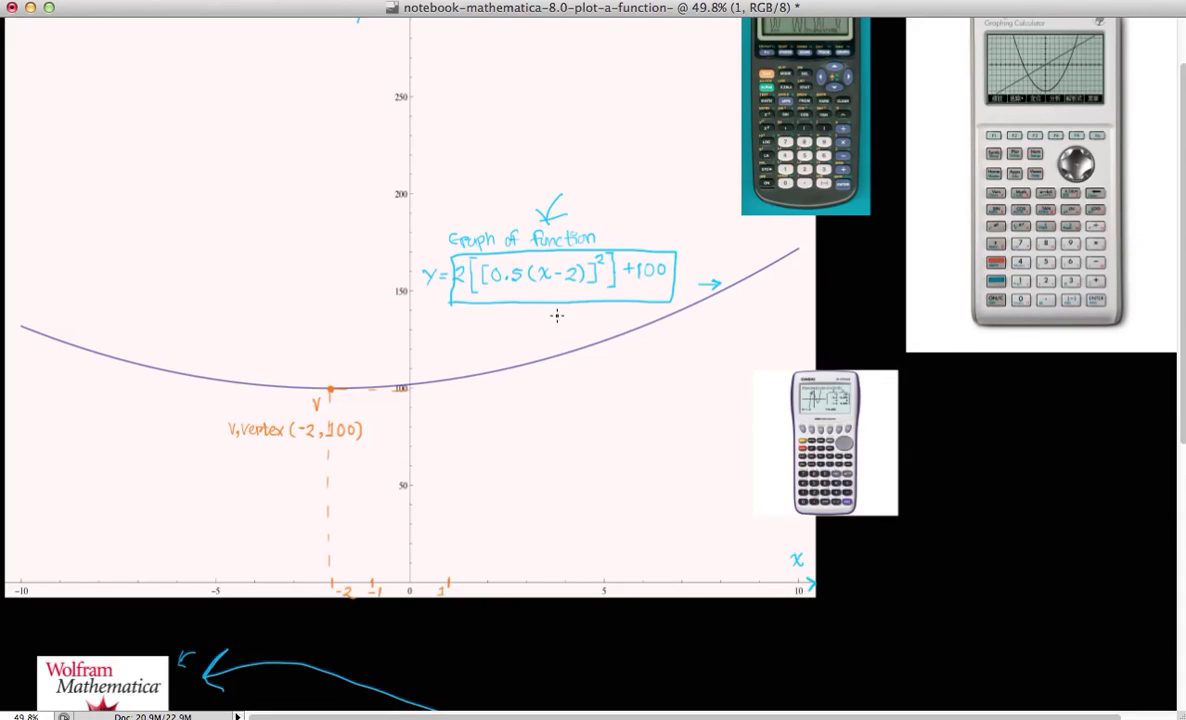
{"action": "key", "text": "super+Tab"}
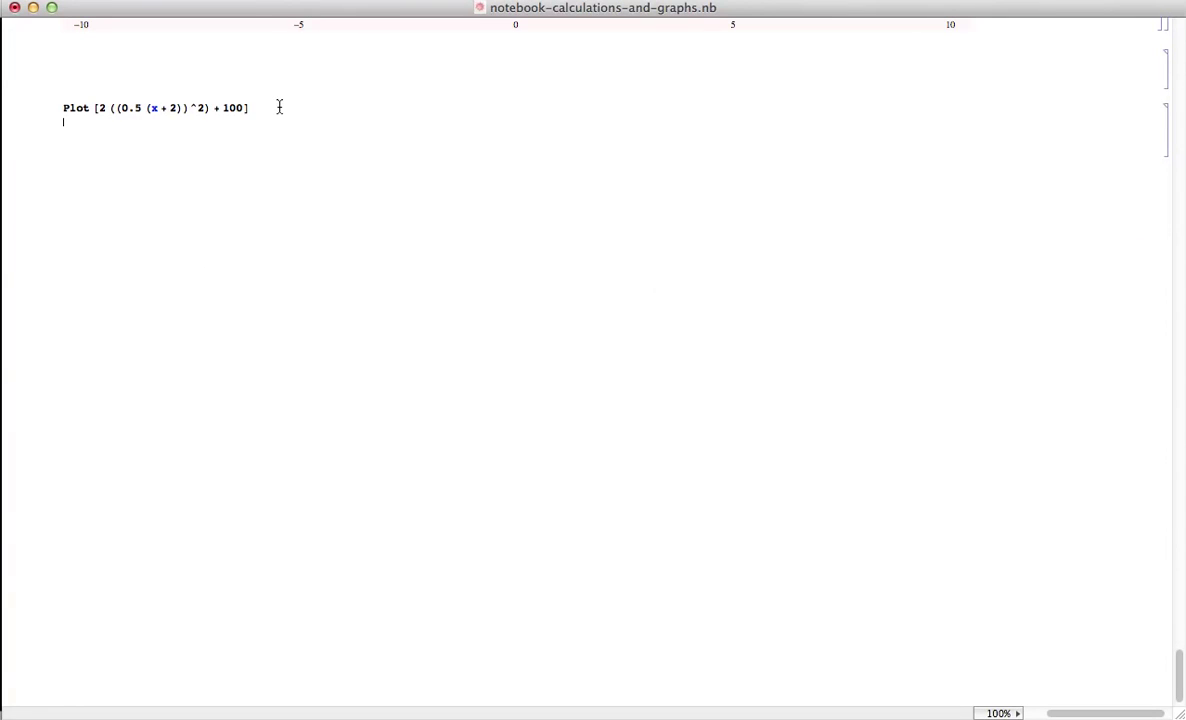
{"action": "left_click", "coordinate": [243, 108]}
{"action": "type", "text": ","}
{"action": "type", "text": "{"}
{"action": "double_click", "coordinate": [158, 110]}
{"action": "left_click", "coordinate": [262, 108]}
{"action": "type", "text": "x,"}
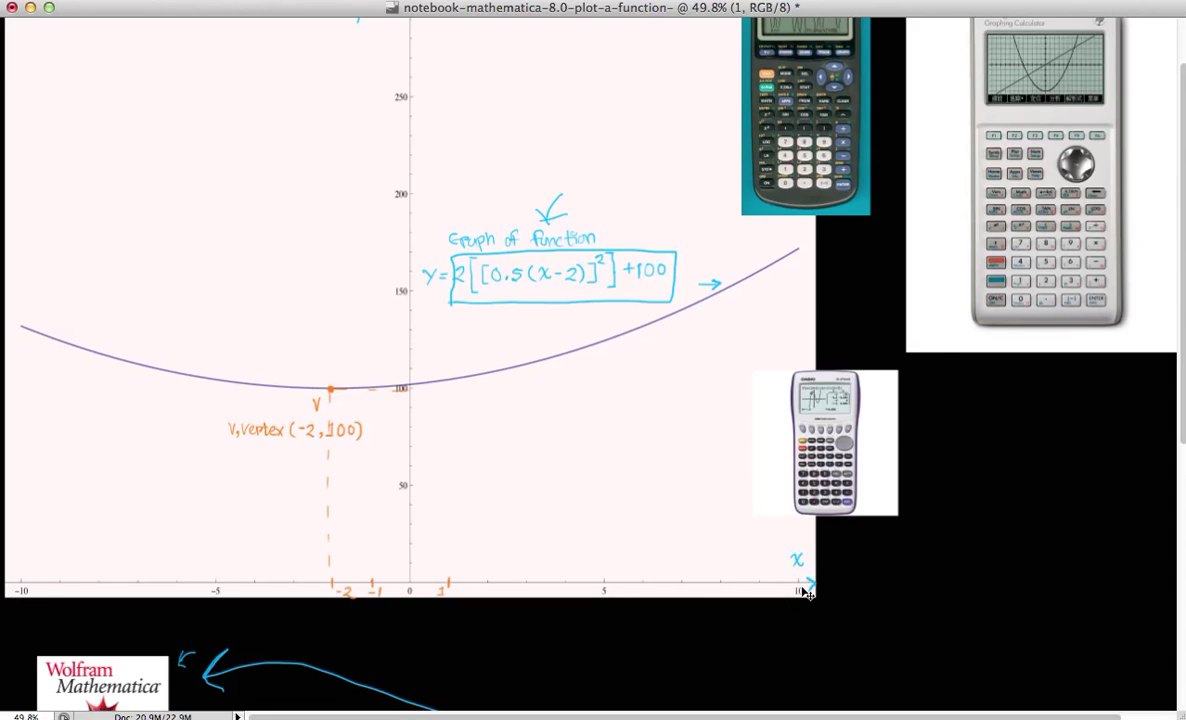
{"action": "key", "text": "super+Tab"}
{"action": "type", "text": "-10,"}
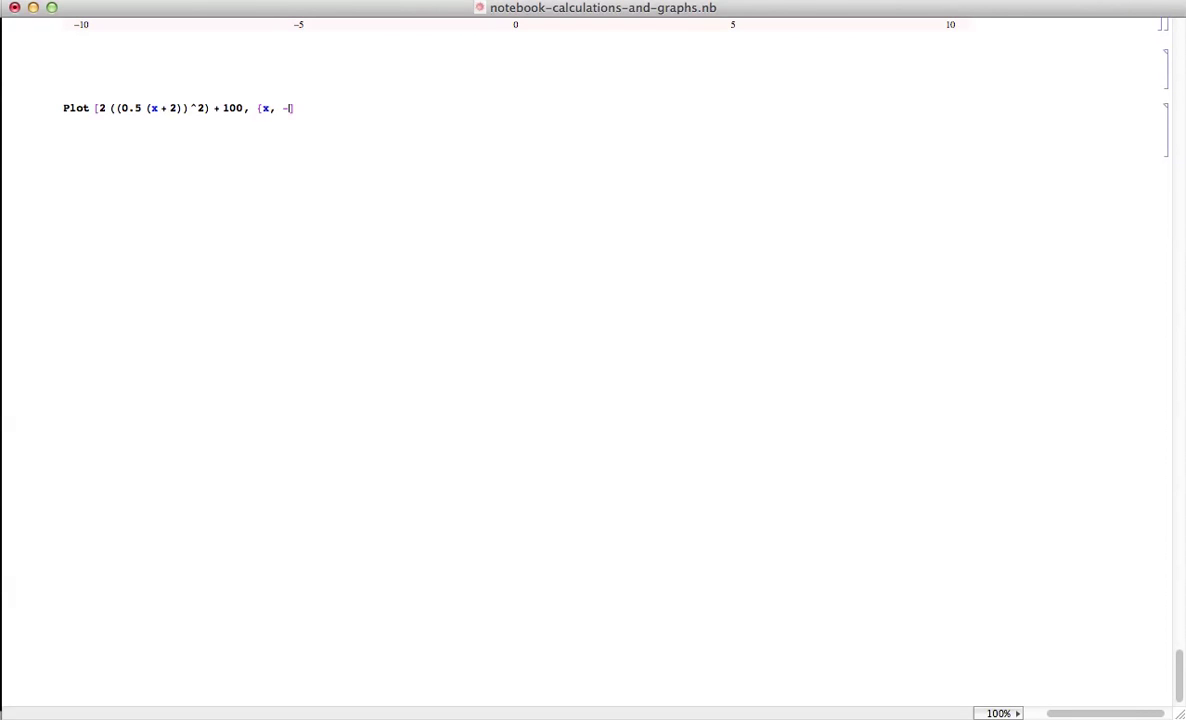
{"action": "type", "text": " 10}"}
Step: Evaluate the completed Plot command to draw the parabola
{"action": "key", "text": "Return"}
{"action": "left_click", "coordinate": [350, 108]}
{"action": "key", "text": "shift+Return"}
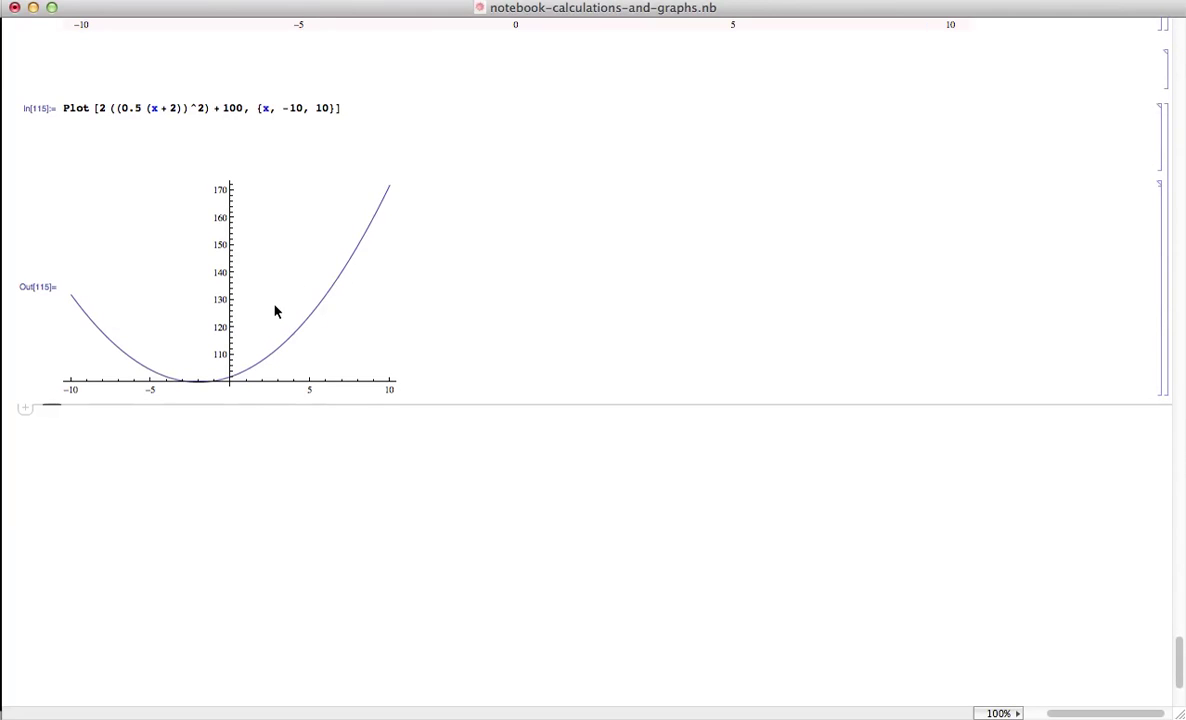
Step: Review the earlier plots and their commands above the new graph, and return to the new Plot command
{"action": "left_click", "coordinate": [231, 269]}
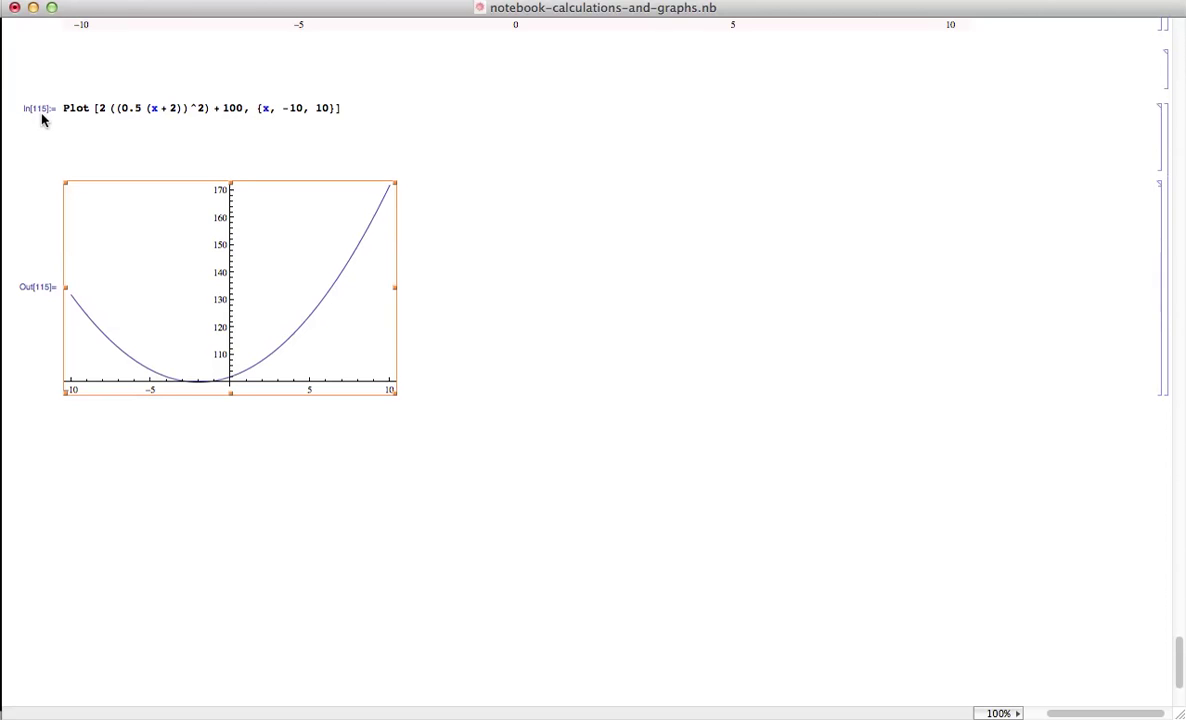
{"action": "scroll", "coordinate": [82, 136], "scroll_direction": "up", "scroll_amount": 10}
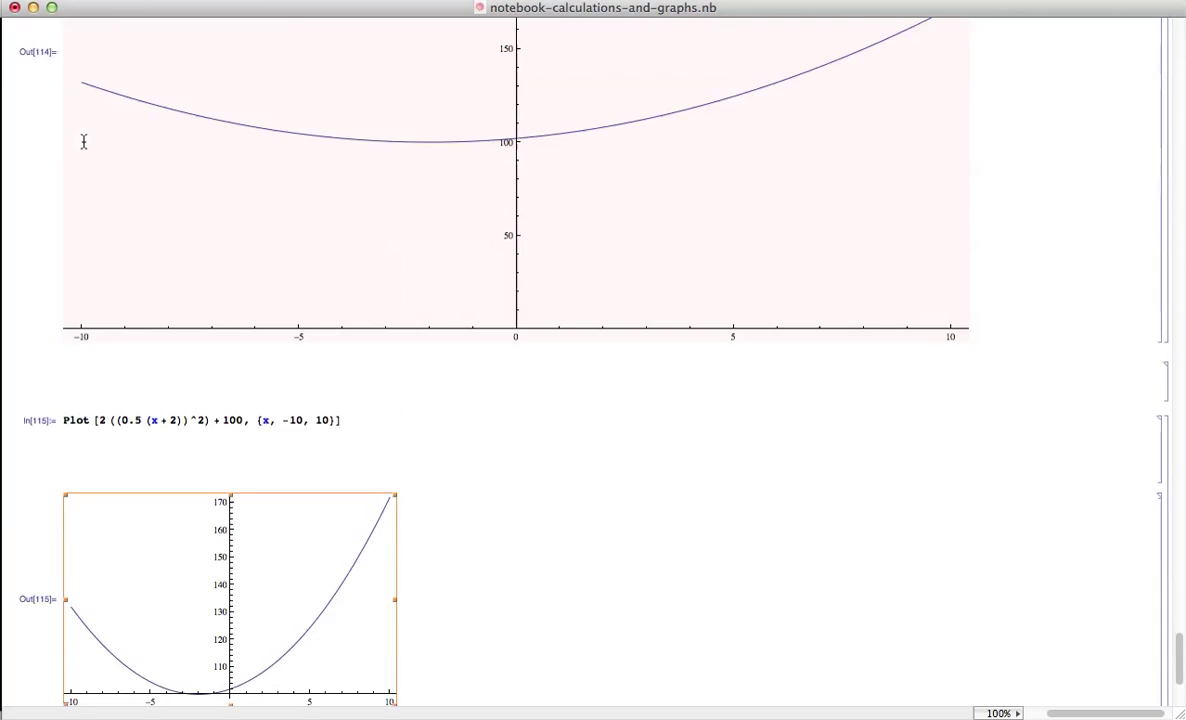
{"action": "scroll", "coordinate": [84, 141], "scroll_direction": "up", "scroll_amount": 14}
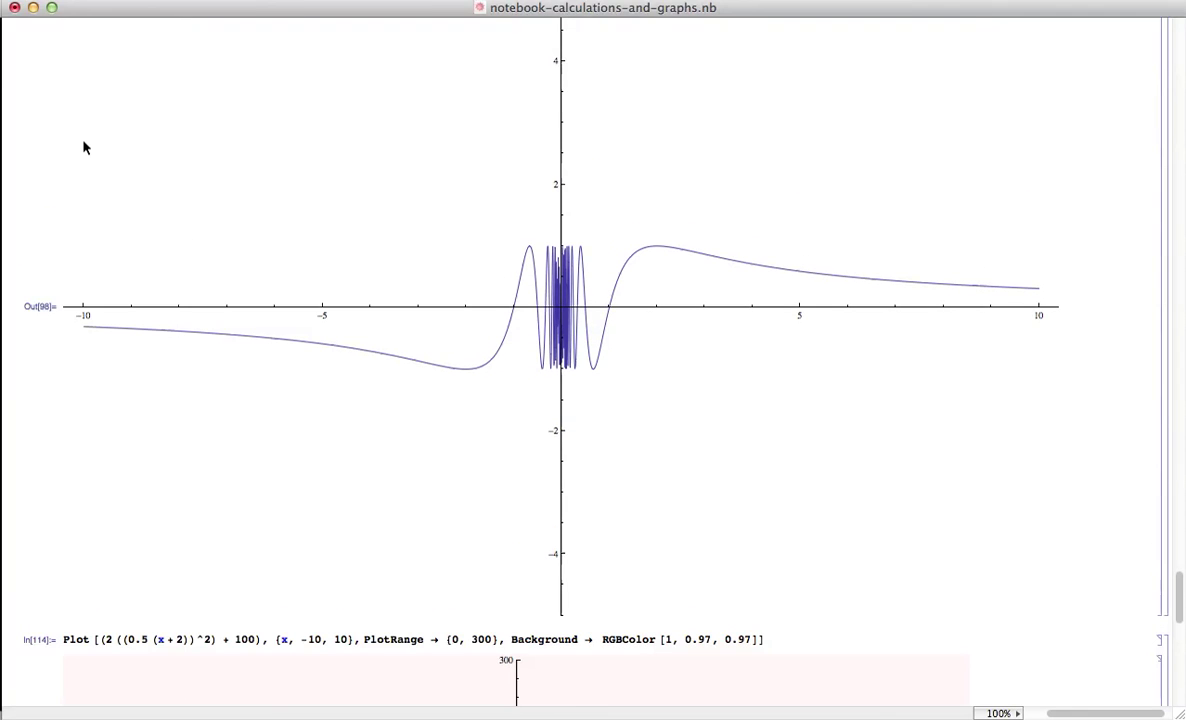
{"action": "scroll", "coordinate": [84, 148], "scroll_direction": "up", "scroll_amount": 8}
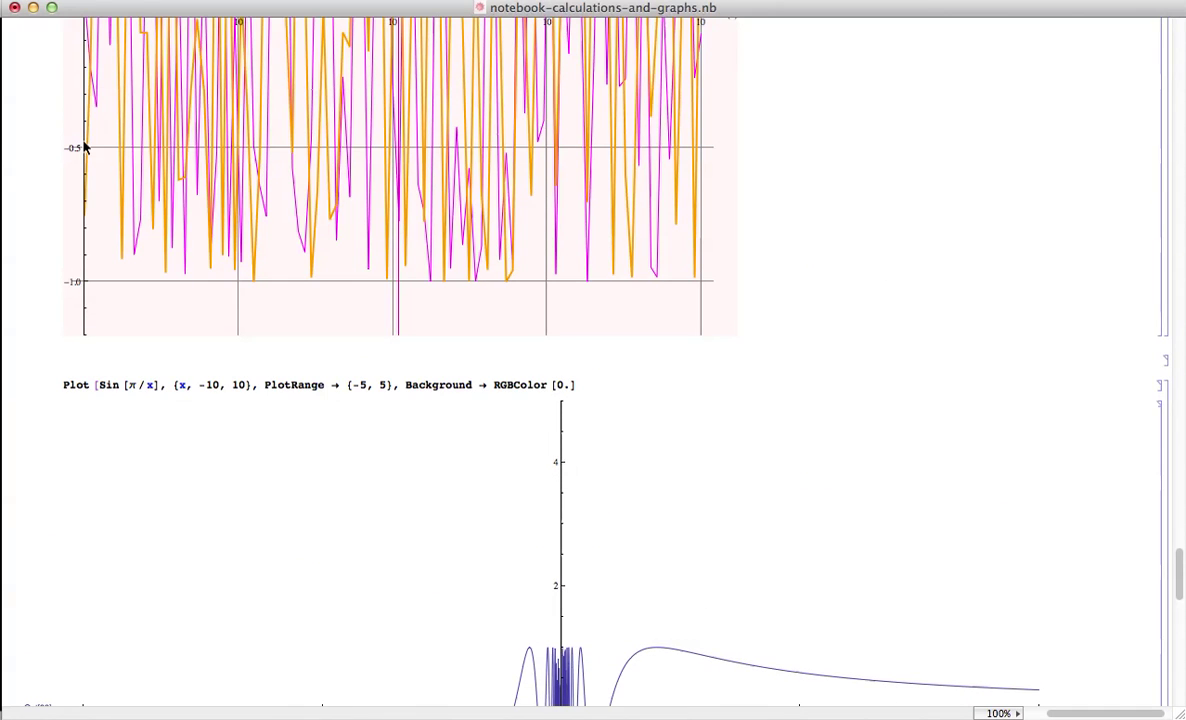
{"action": "scroll", "coordinate": [84, 148], "scroll_direction": "down", "scroll_amount": 20}
{"action": "scroll", "coordinate": [84, 148], "scroll_direction": "down", "scroll_amount": 10}
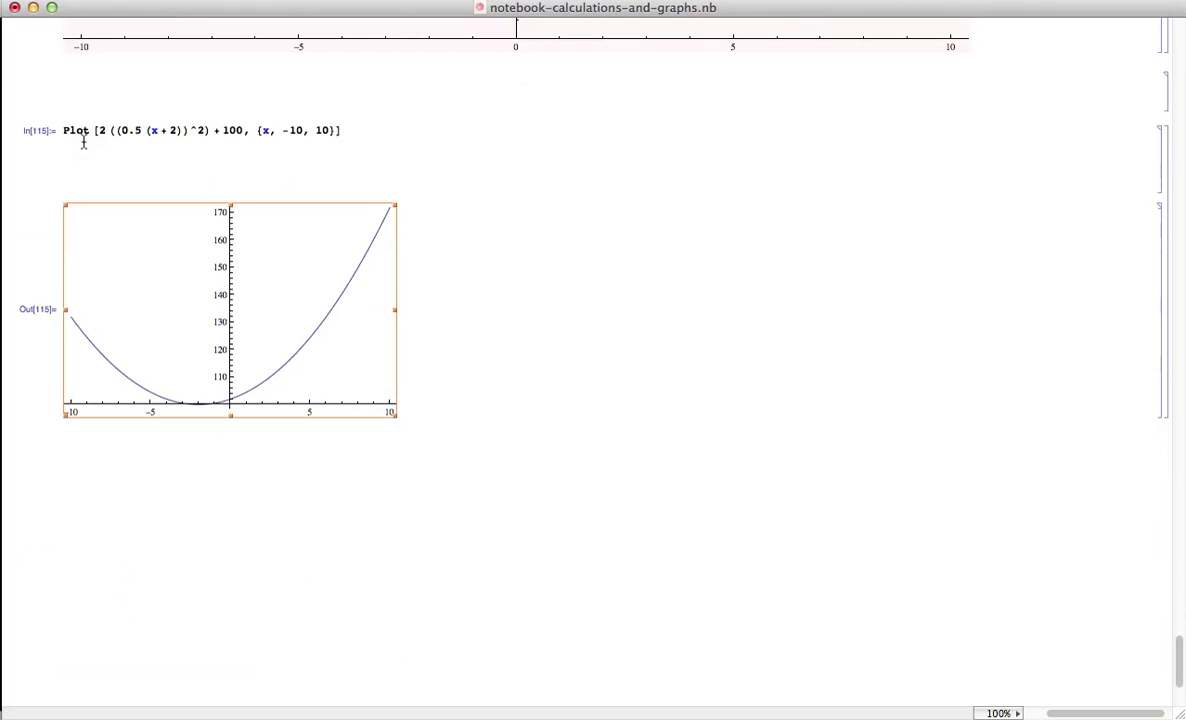
{"action": "scroll", "coordinate": [84, 141], "scroll_direction": "down", "scroll_amount": 1}
{"action": "left_click", "coordinate": [86, 139]}
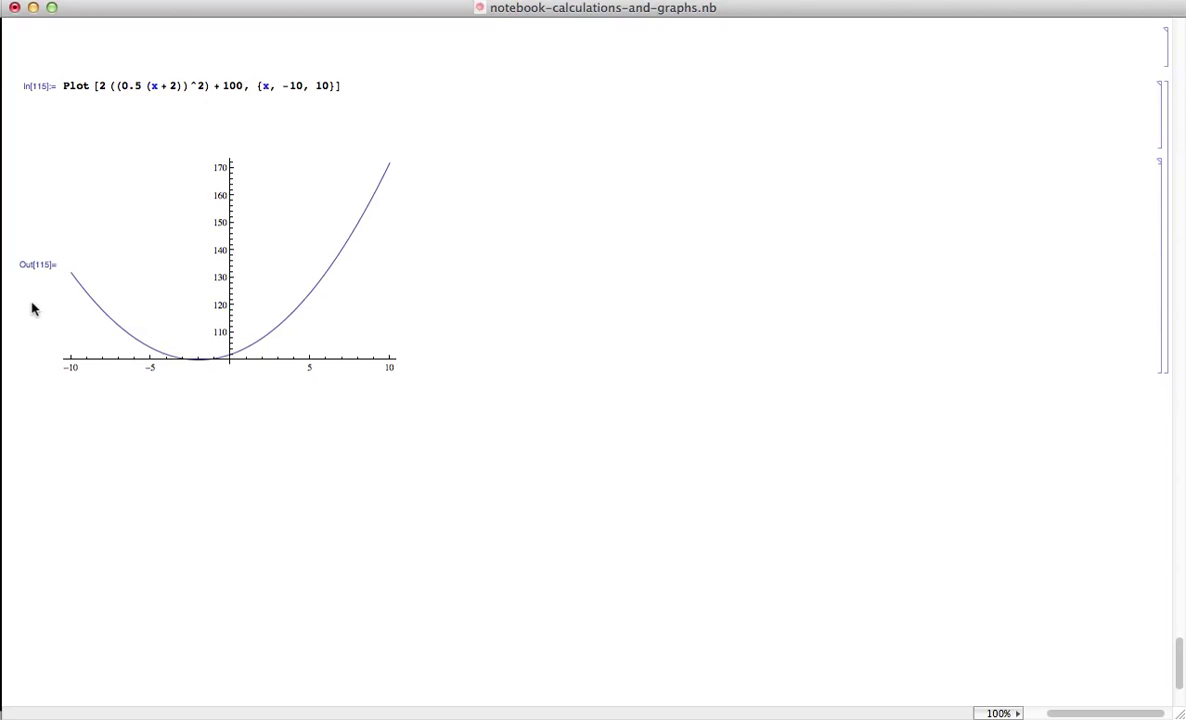
Step: Enlarge the new parabola graph proportionally to 555 x 351 and beyond
{"action": "left_click", "coordinate": [240, 300]}
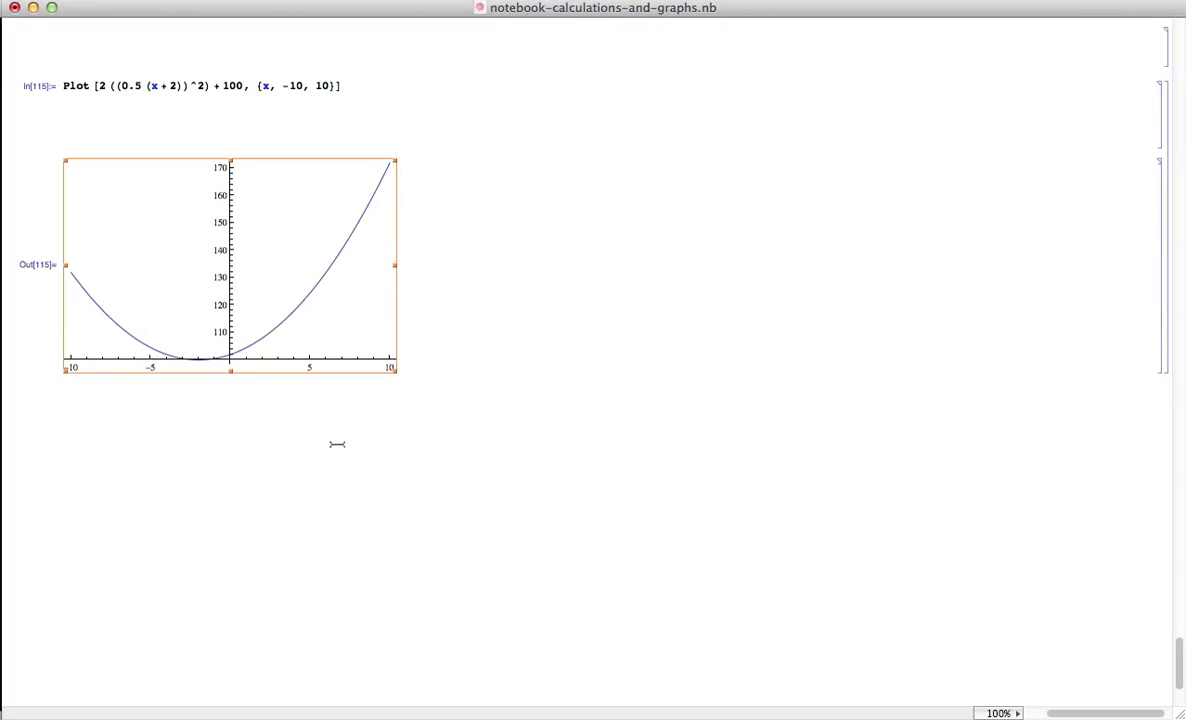
{"action": "left_click", "coordinate": [373, 440]}
{"action": "left_click", "coordinate": [226, 251]}
{"action": "left_click_drag", "start_coordinate": [395, 268], "coordinate": [576, 293]}
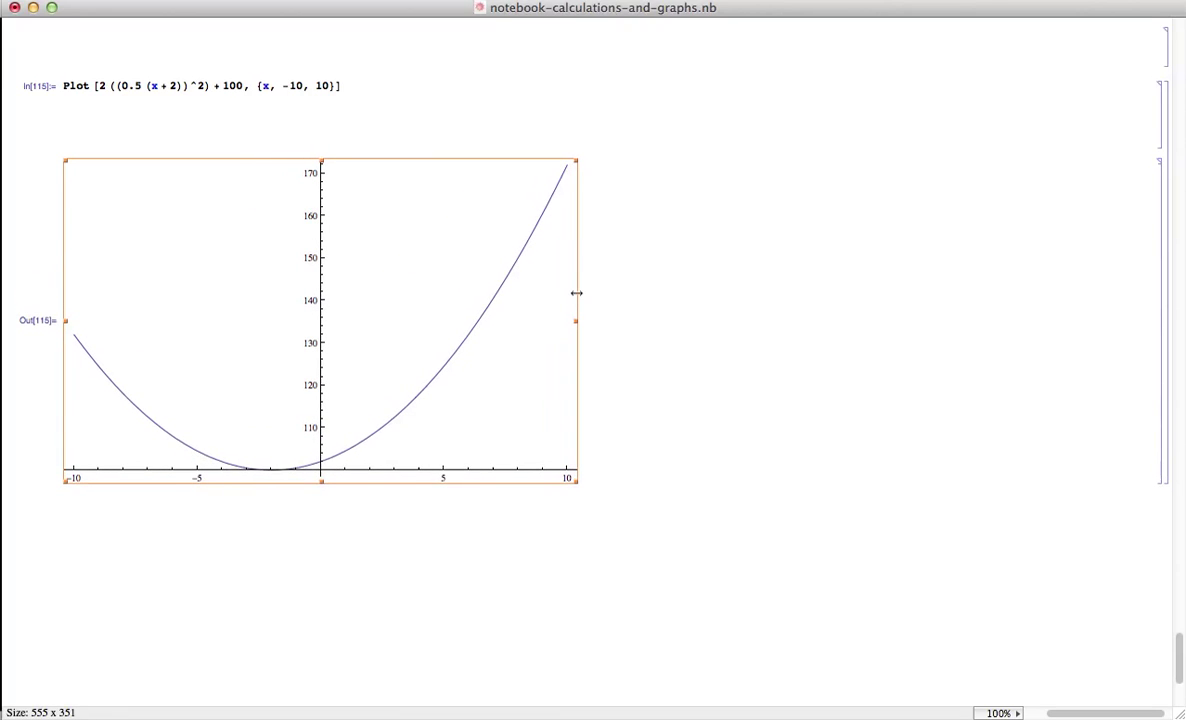
{"action": "left_click", "coordinate": [595, 500]}
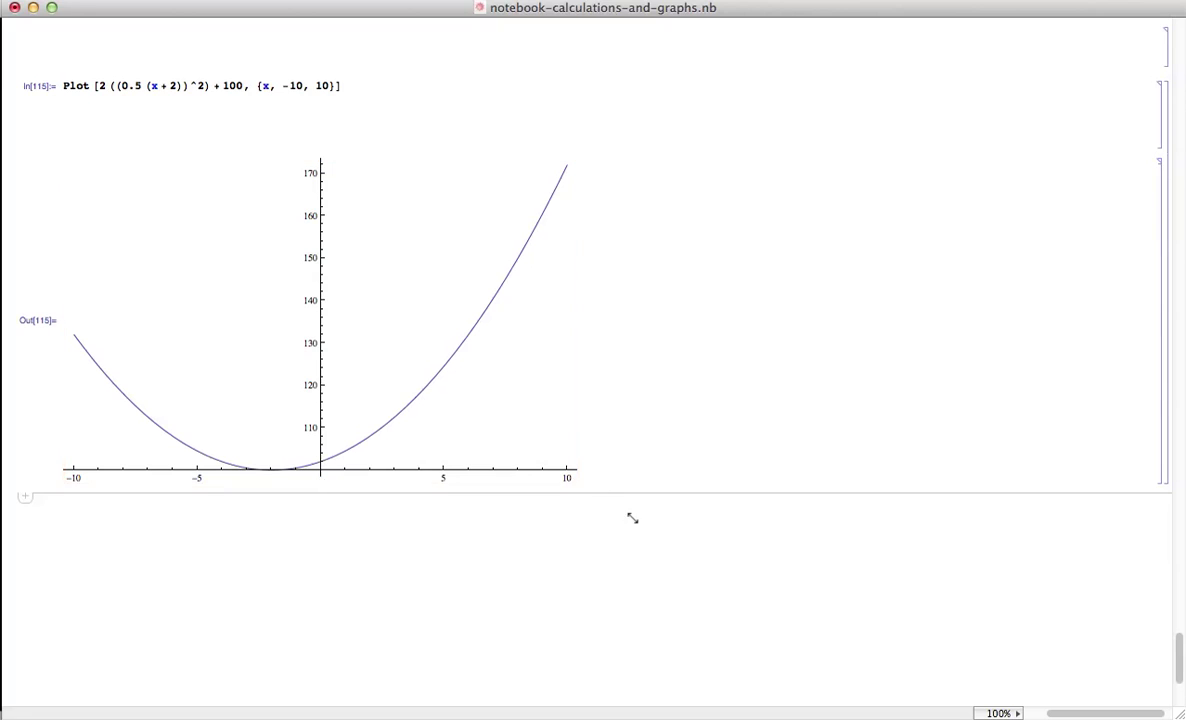
{"action": "left_click", "coordinate": [445, 331]}
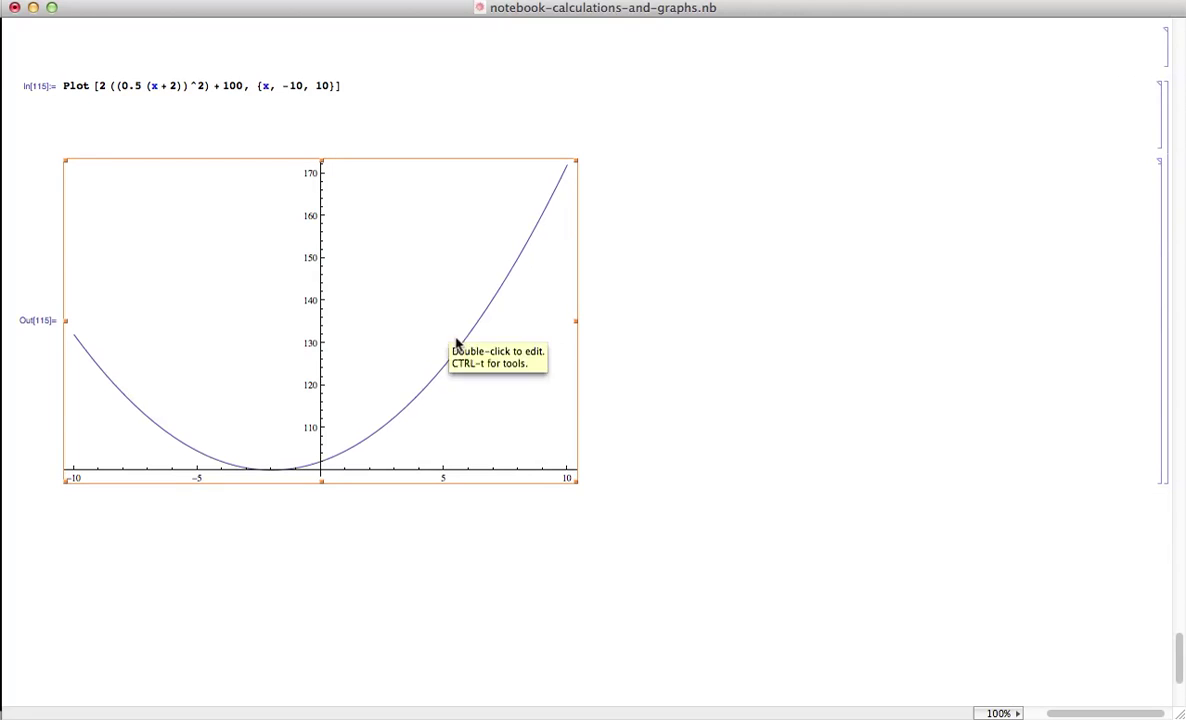
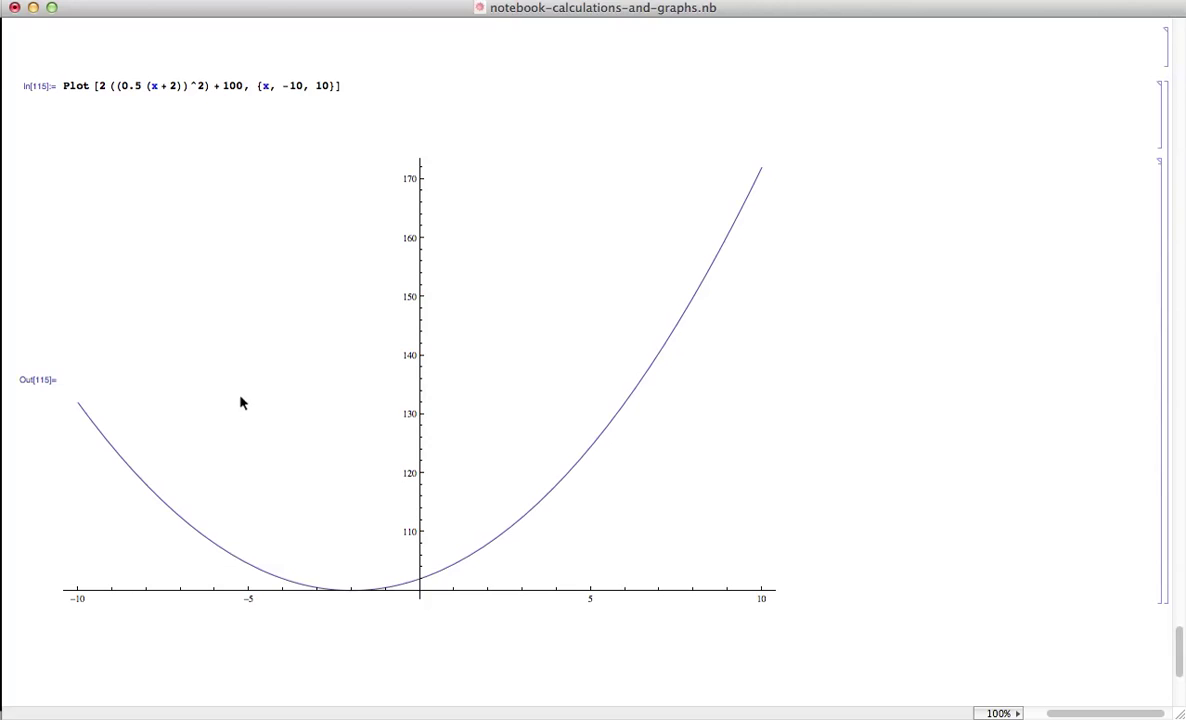
Step: Compare the enlarged parabola with the annotated reference graph in Photoshop
{"action": "key", "text": "super+Tab"}
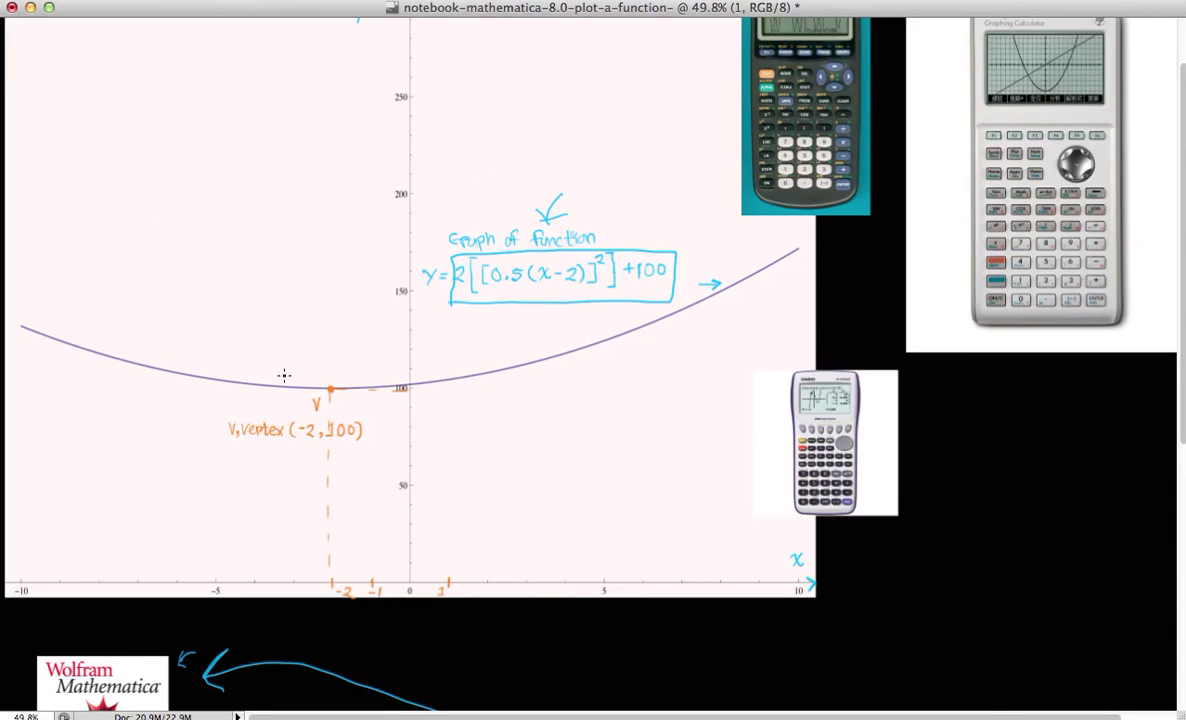
{"action": "key", "text": "super+Tab"}
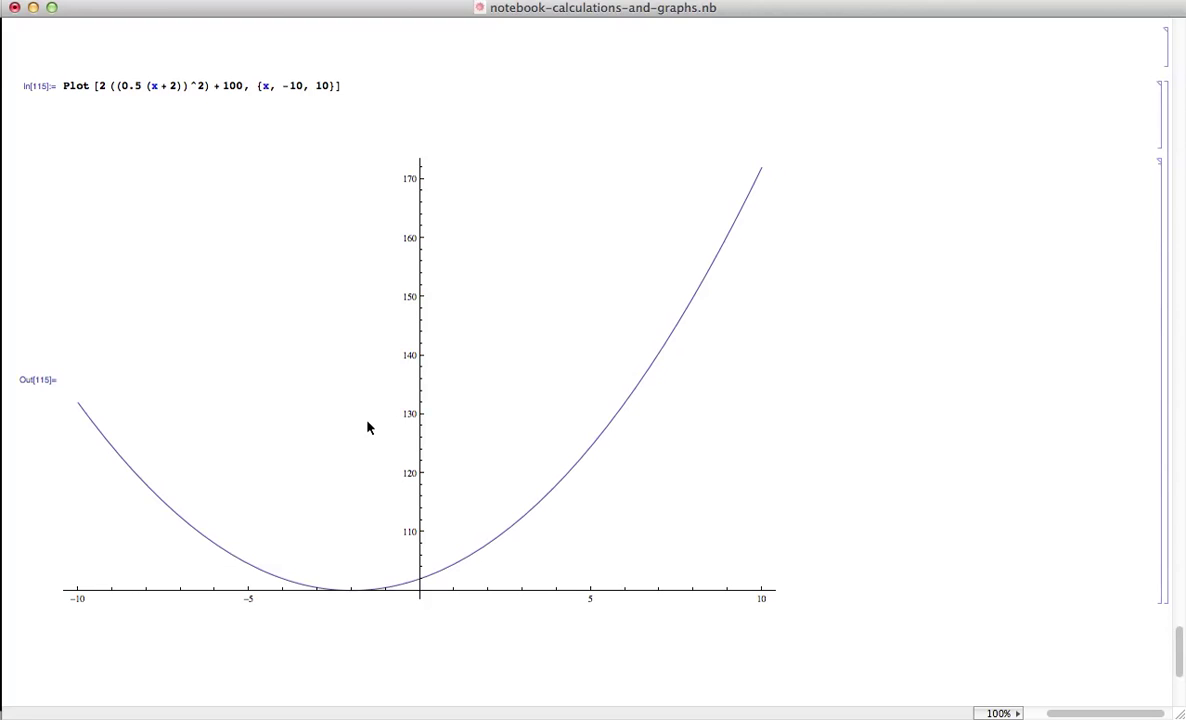
{"action": "key", "text": "super+Tab"}
Step: Add a comma after {x, -10, 10} to start another Plot option, remove the extra blank line, and consult the reference graph in Photoshop
{"action": "left_click", "coordinate": [144, 87]}
{"action": "type", "text": ","}
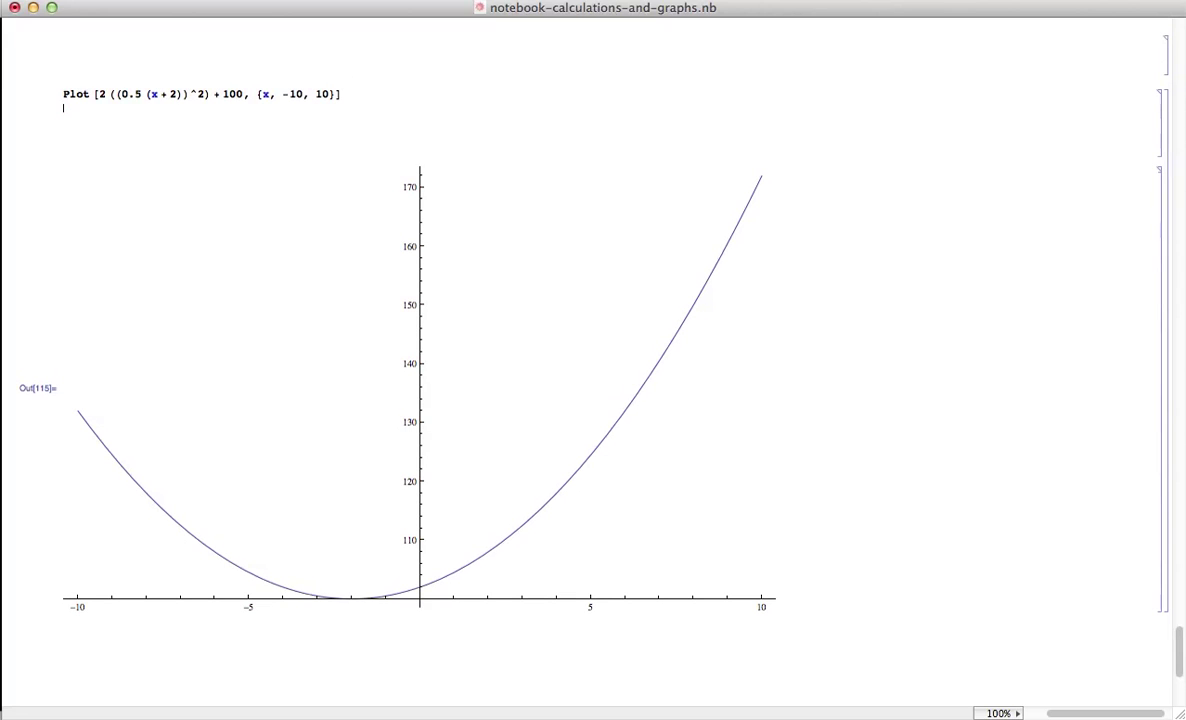
{"action": "key", "text": "BackSpace"}
{"action": "scroll", "coordinate": [407, 121], "scroll_direction": "up", "scroll_amount": 1}
{"action": "type", "text": ","}
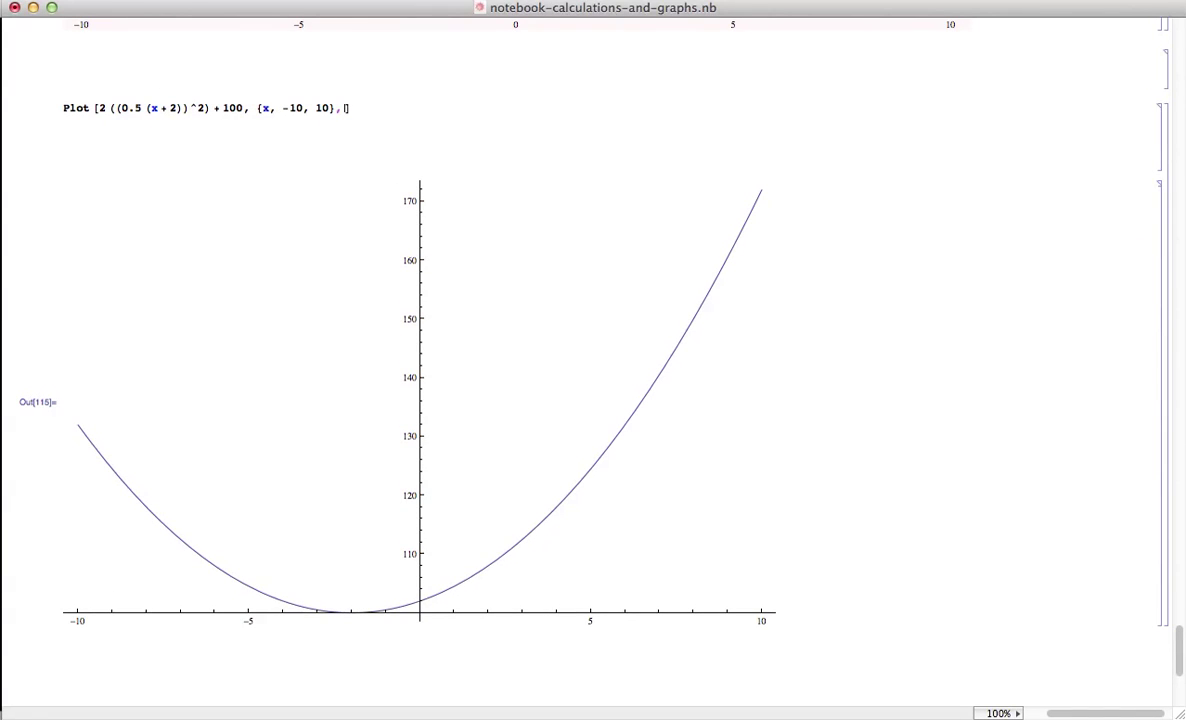
{"action": "left_click", "coordinate": [339, 129]}
{"action": "key", "text": "BackSpace"}
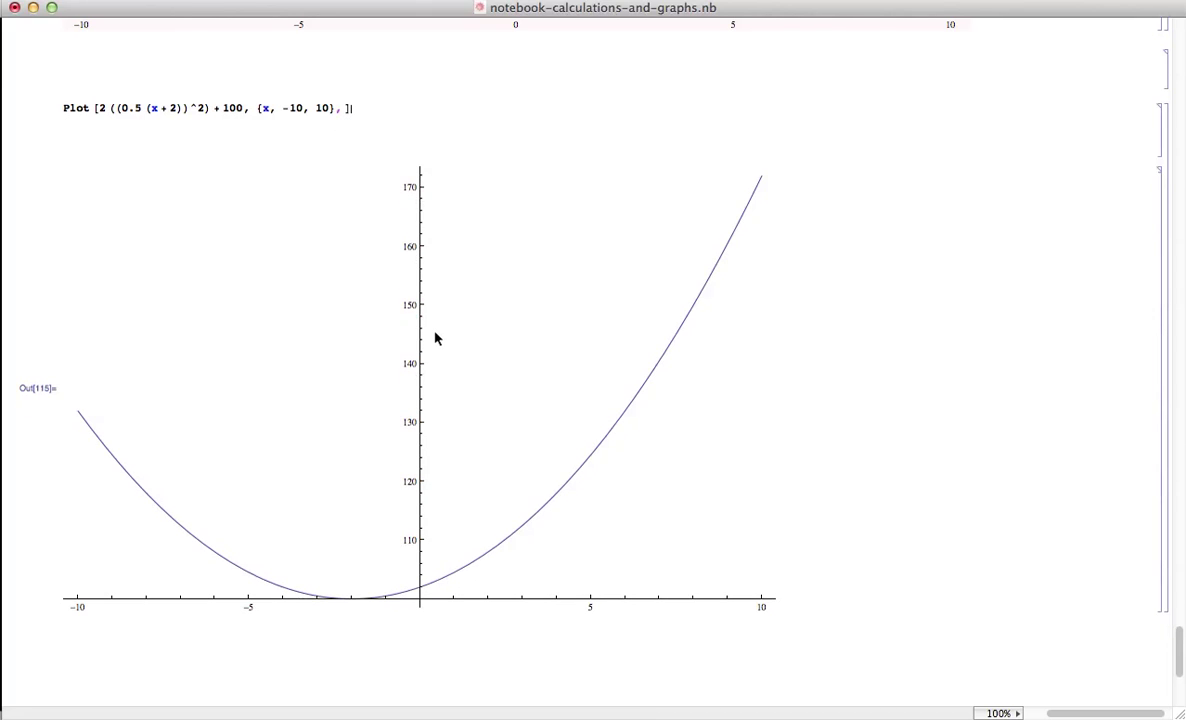
{"action": "key", "text": "Left"}
{"action": "key", "text": "BackSpace"}
{"action": "key", "text": "super+Tab"}
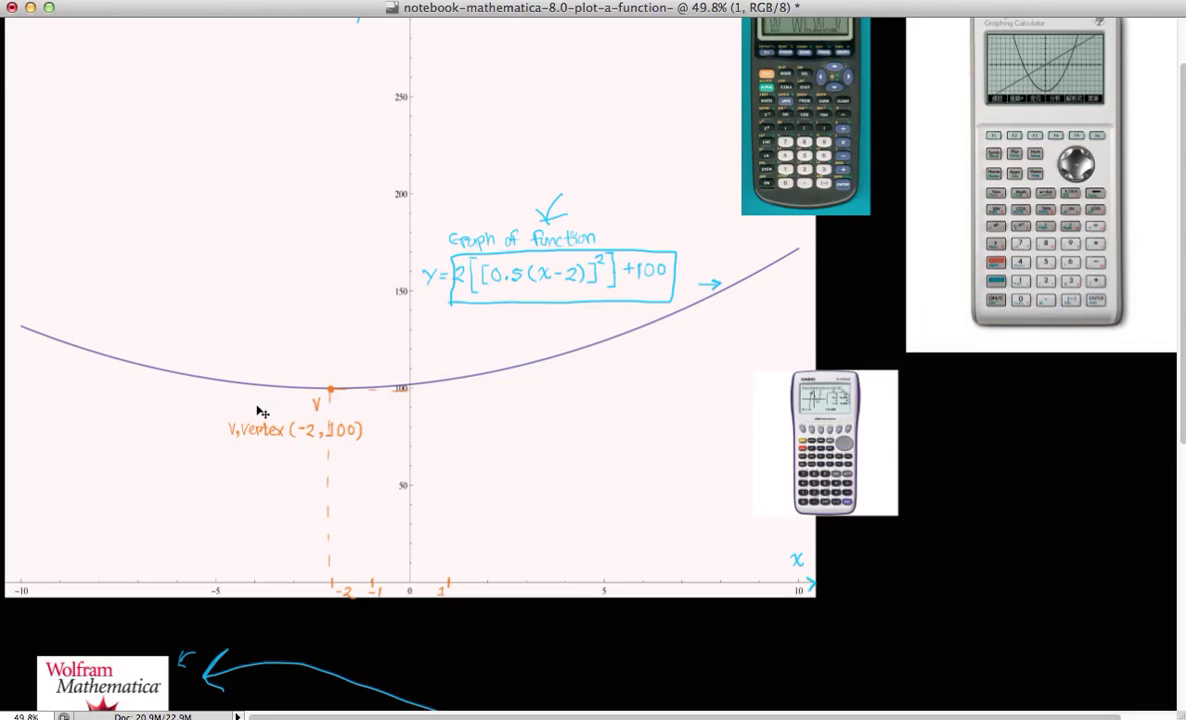